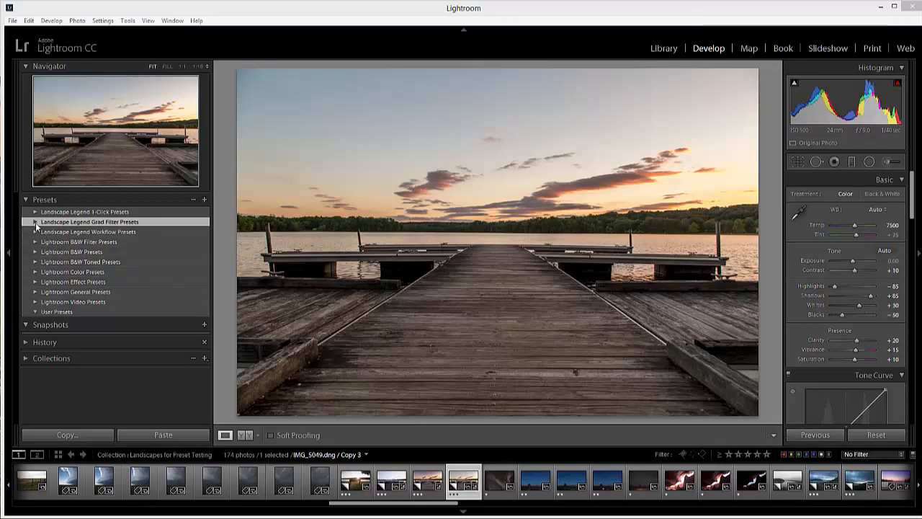
Step: Expand Landscape Legend Grad Filter Presets and try the 3 Stop Hard, 3 Stop Soft and 1 Stop Soft Grad ND presets
click(36, 222)
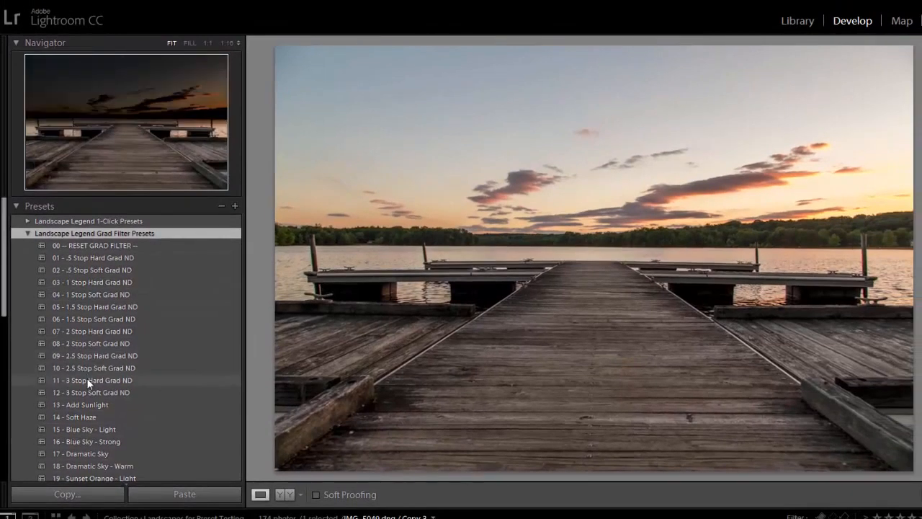
click(87, 381)
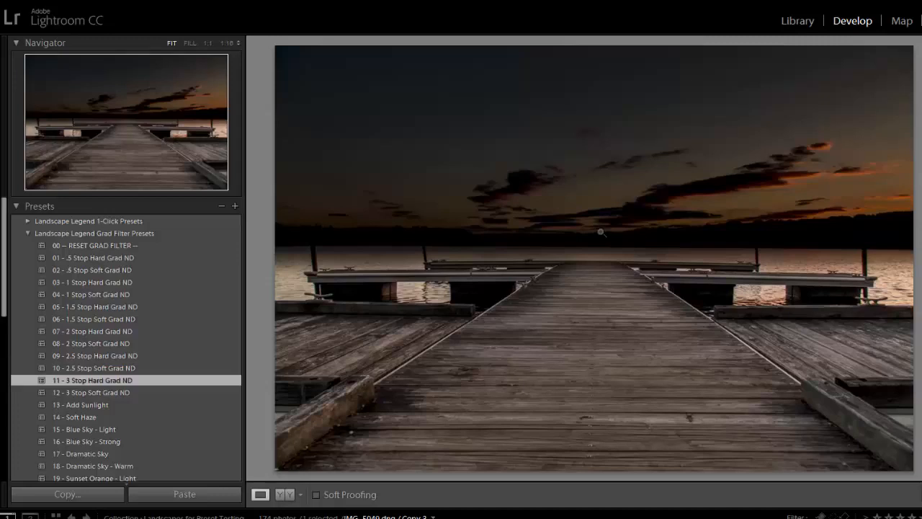
click(93, 392)
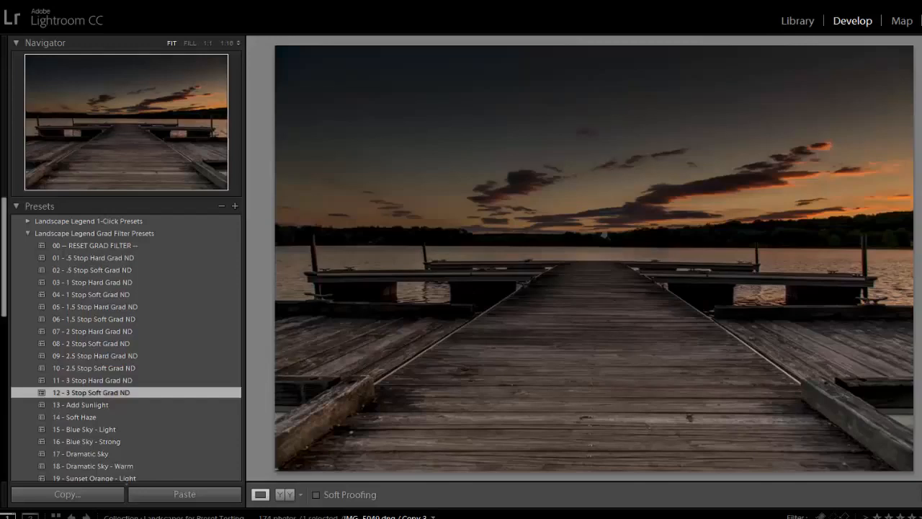
click(90, 295)
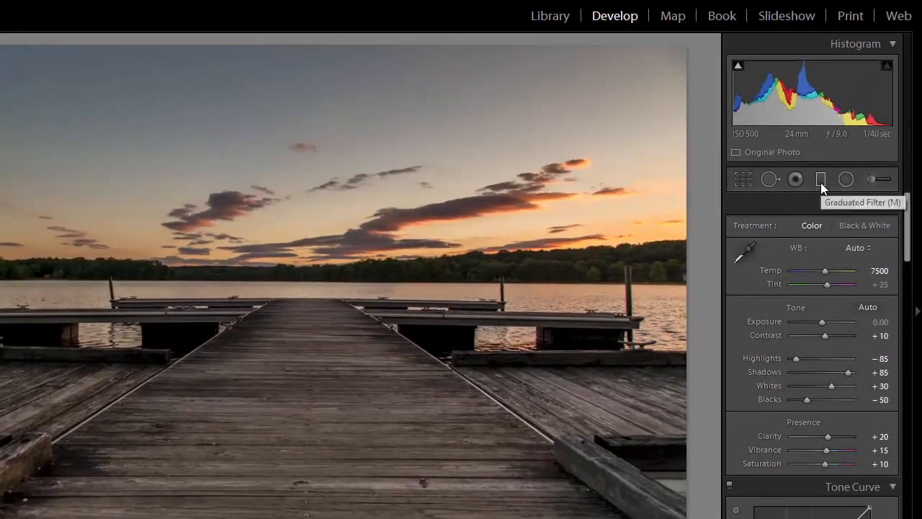
Step: Select the applied graduated filter for editing and reposition its centre line near the far shoreline
click(820, 181)
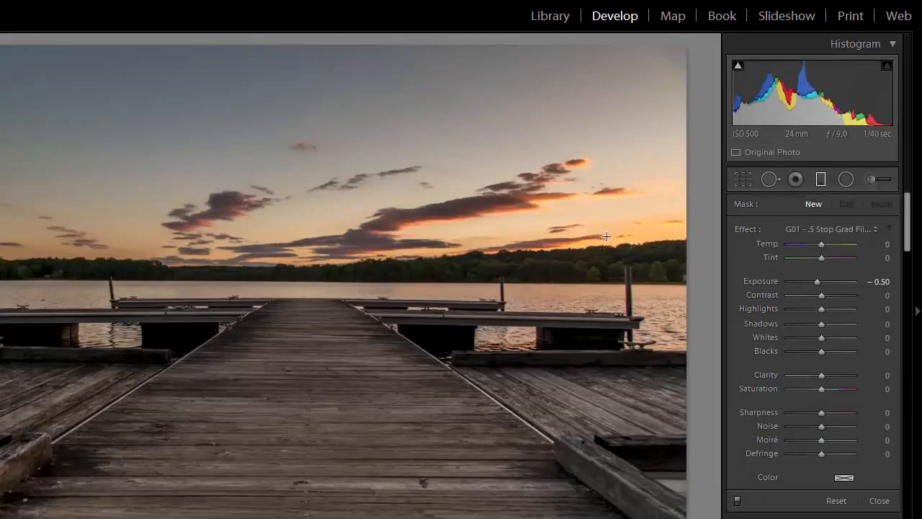
click(319, 294)
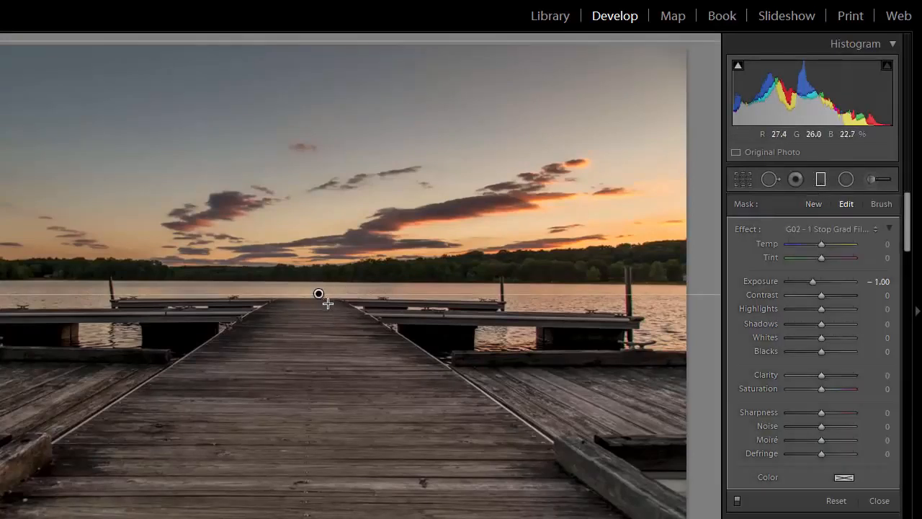
drag(319, 294, 311, 283)
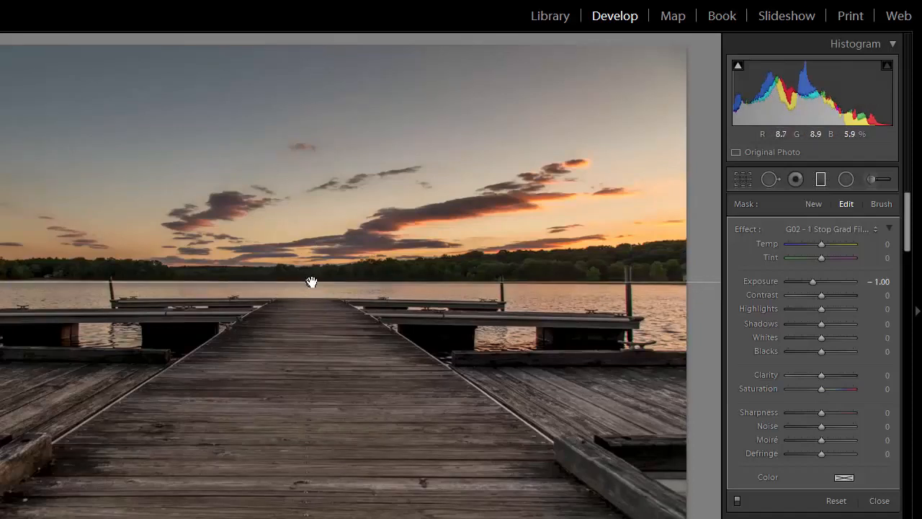
drag(311, 282, 313, 300)
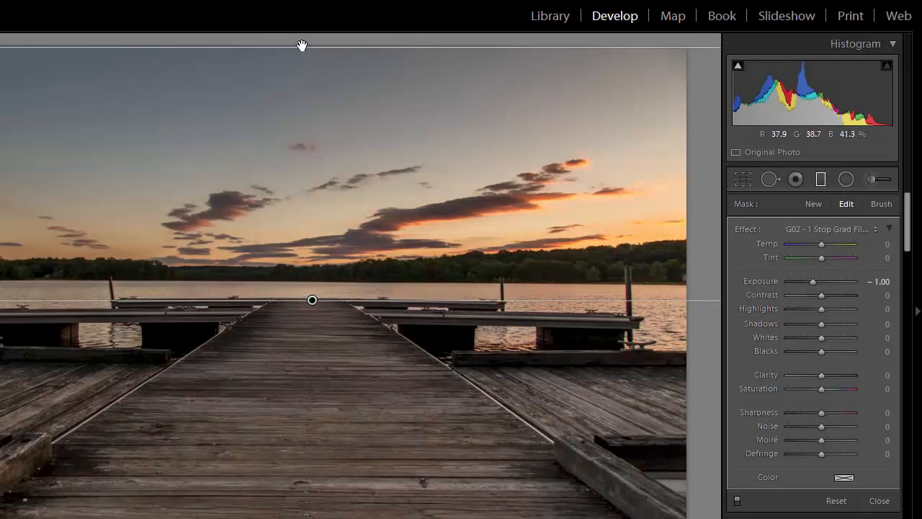
Step: Adjust the graduated filter's transition width and rotation around the treeline
drag(304, 45, 314, 280)
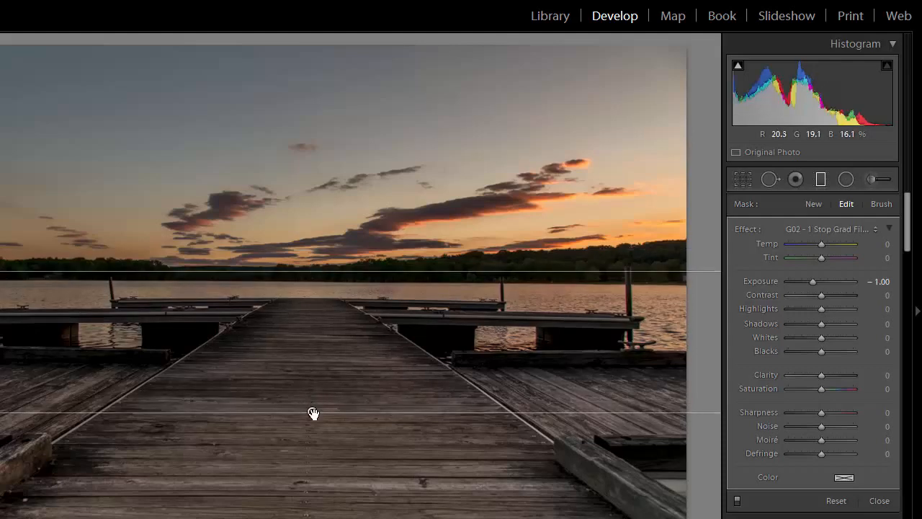
drag(313, 413, 317, 275)
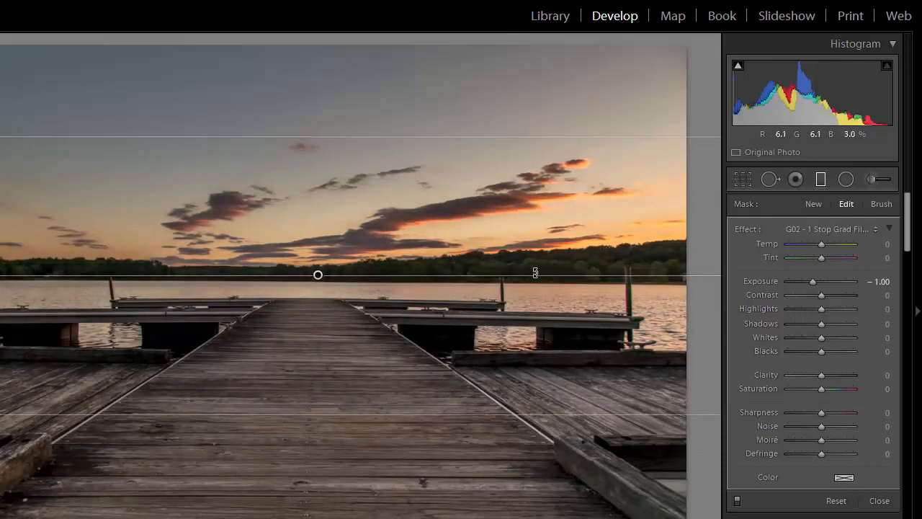
mouse_move(535, 272)
mouse_down()
mouse_move(543, 278)
mouse_move(543, 264)
mouse_move(547, 274)
mouse_up()
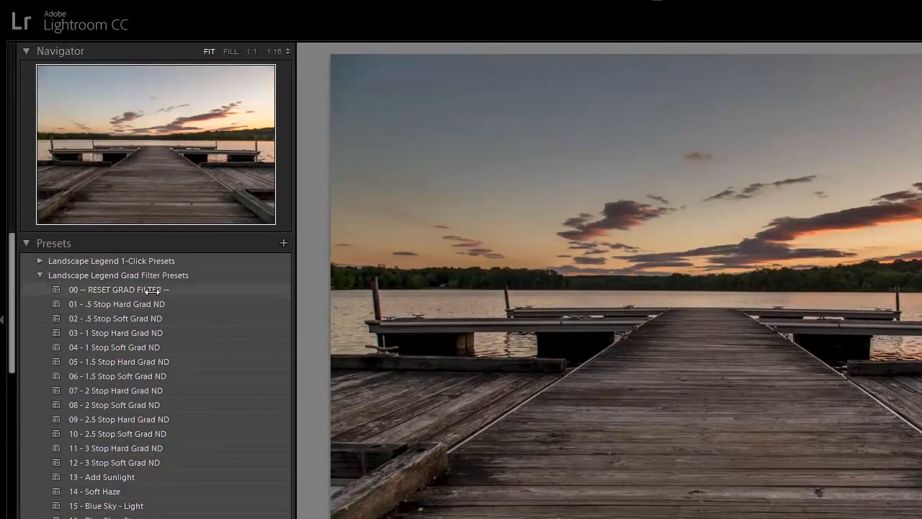
Step: Reset the graduated filter with the 00 -- RESET GRAD FILTER -- preset and apply 13 - Add Sunlight
click(151, 291)
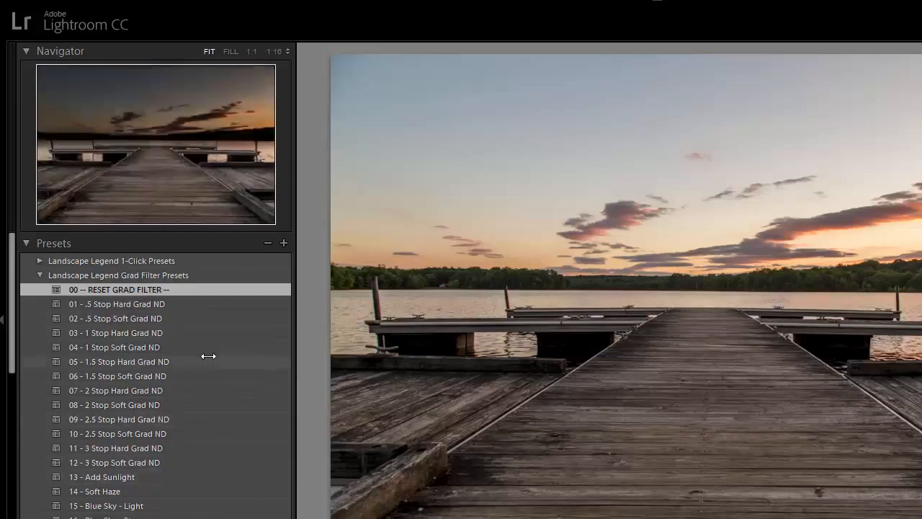
scroll(208, 354, down, 3)
scroll(216, 319, down, 3)
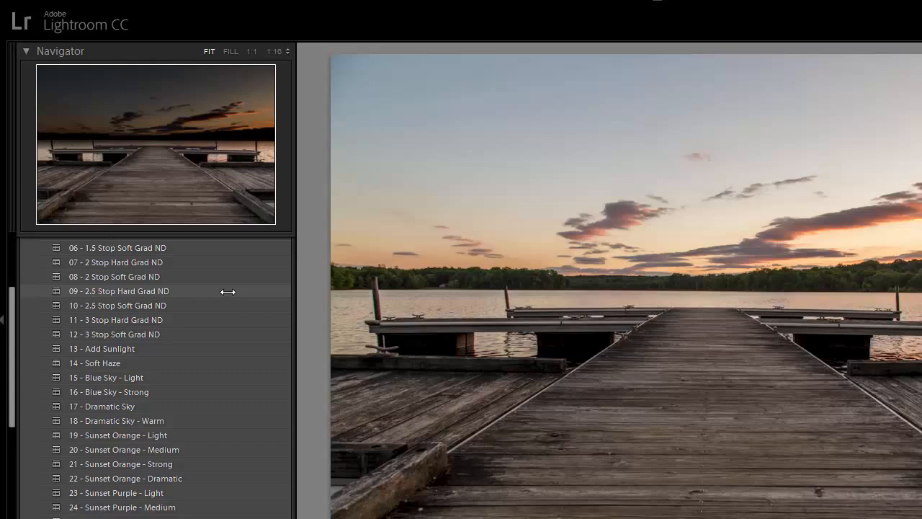
scroll(228, 292, down, 2)
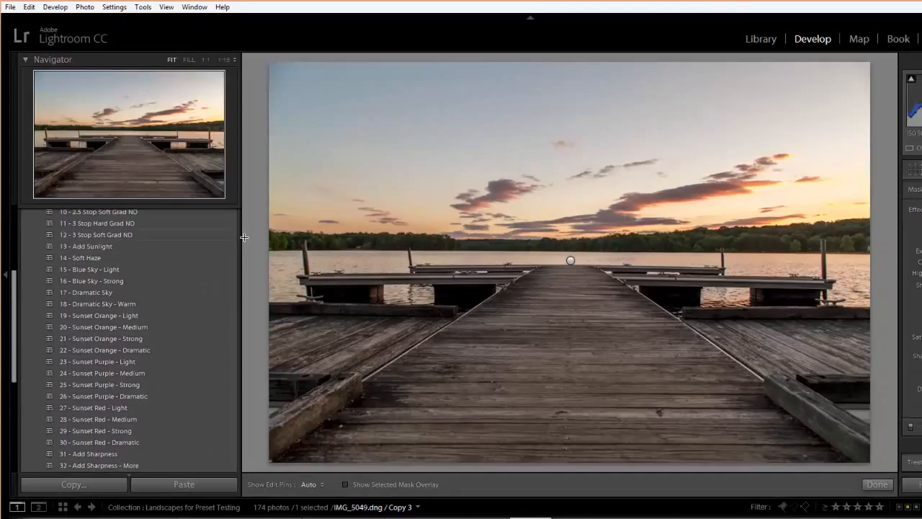
click(204, 245)
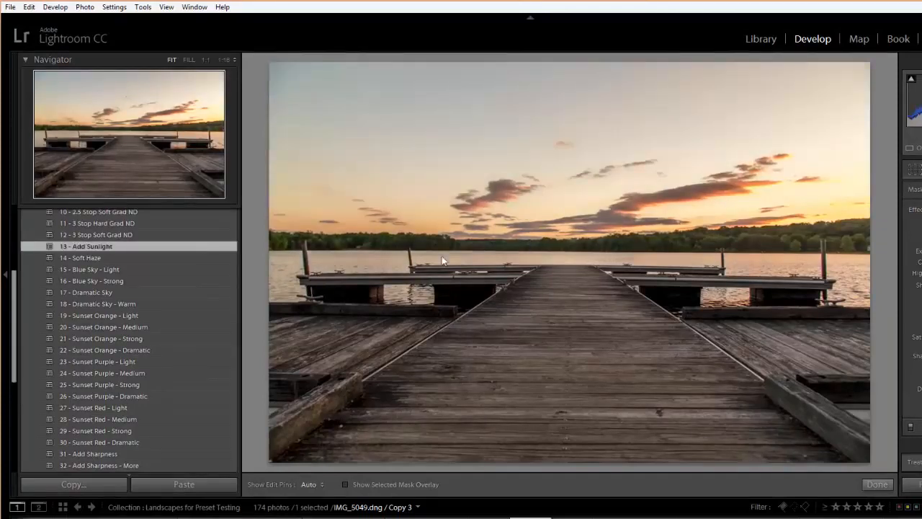
Step: Examine the Add Sunlight graduated filter's settings and the colour tint it uses
click(572, 241)
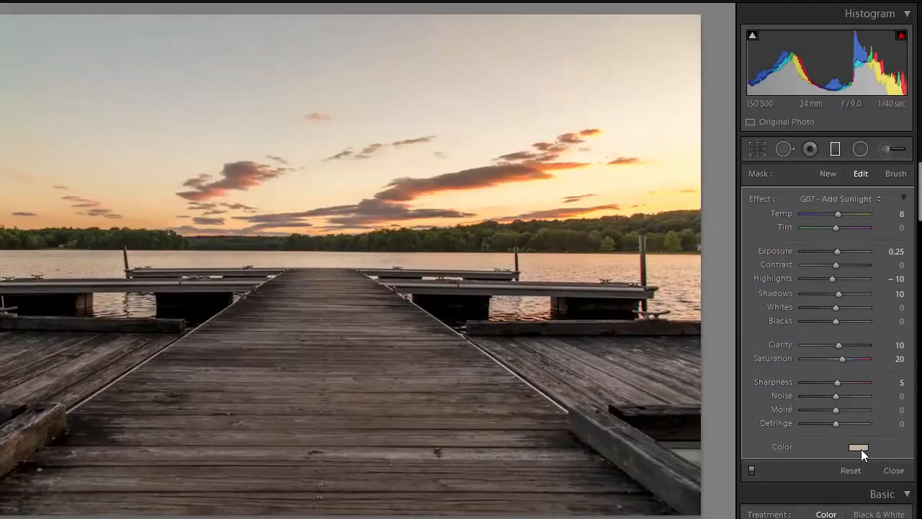
click(860, 448)
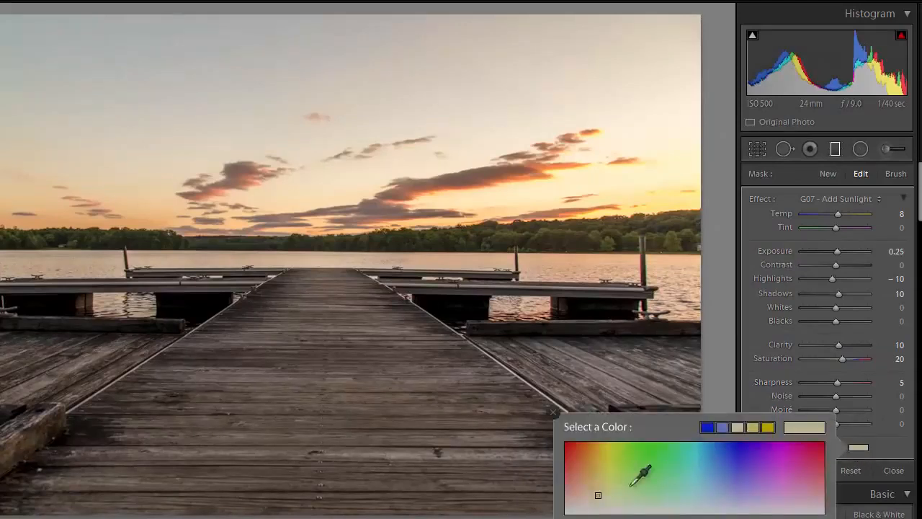
click(887, 449)
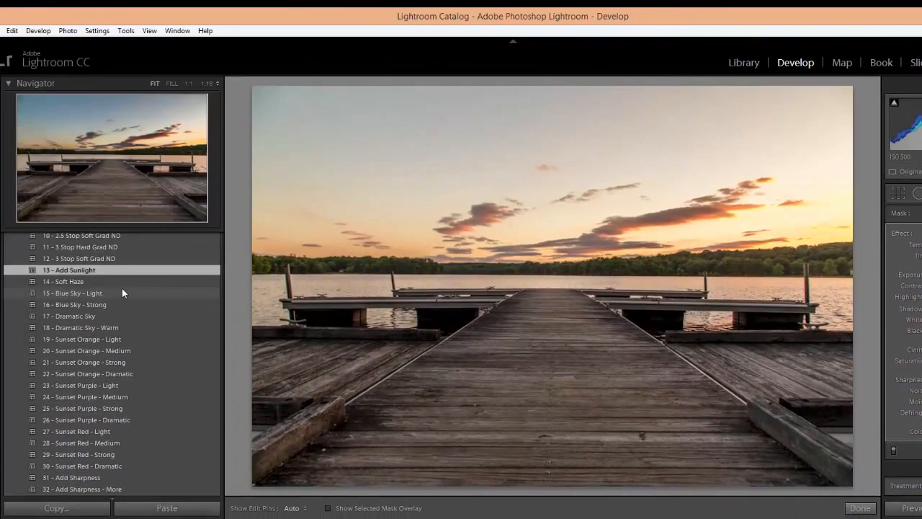
Step: Try the 14 - Soft Haze, 15 - Blue Sky - Light and 16 - Blue Sky - Strong presets, lowering the strong filter's saturation
click(120, 281)
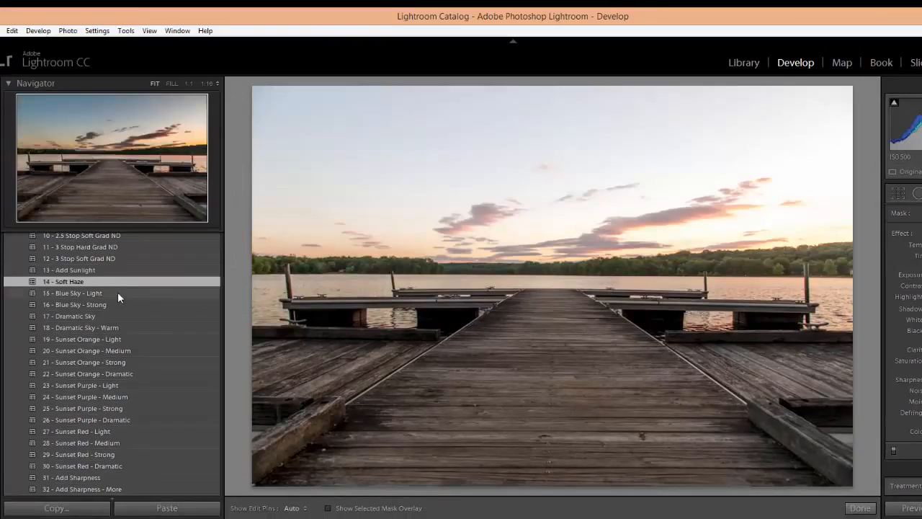
click(117, 292)
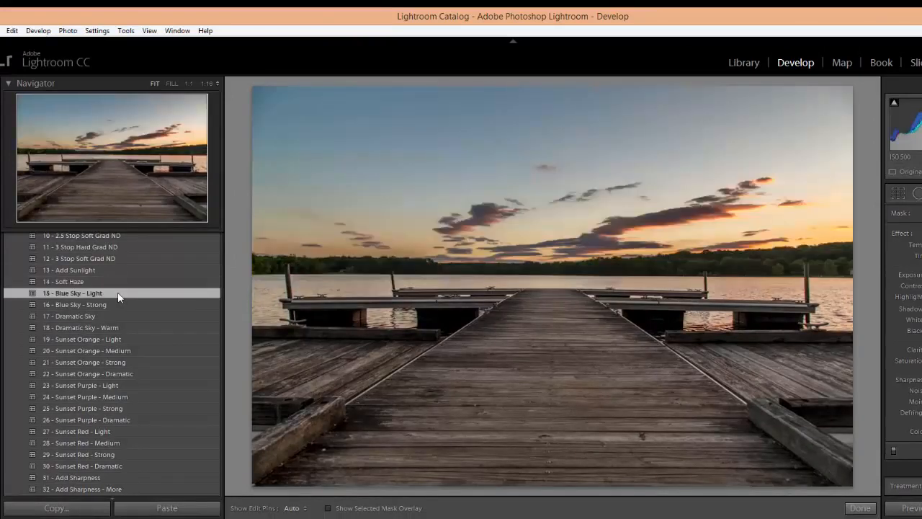
click(120, 303)
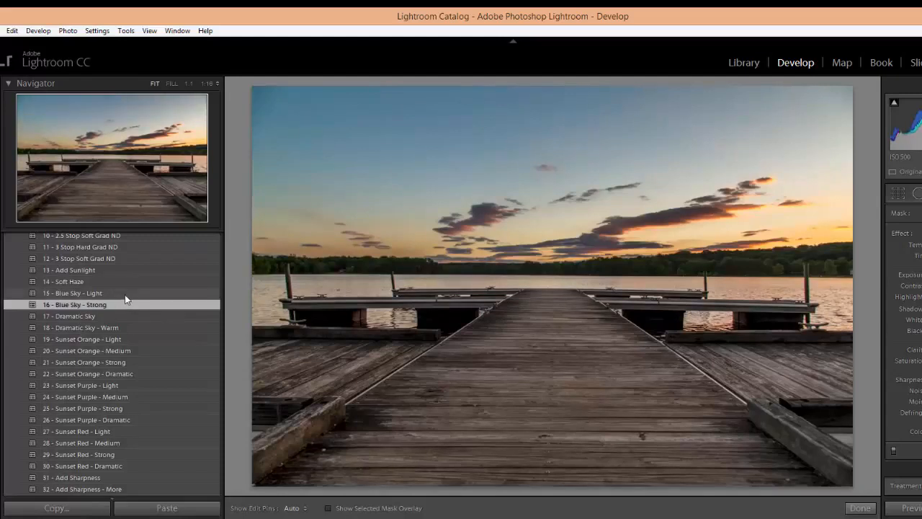
click(553, 287)
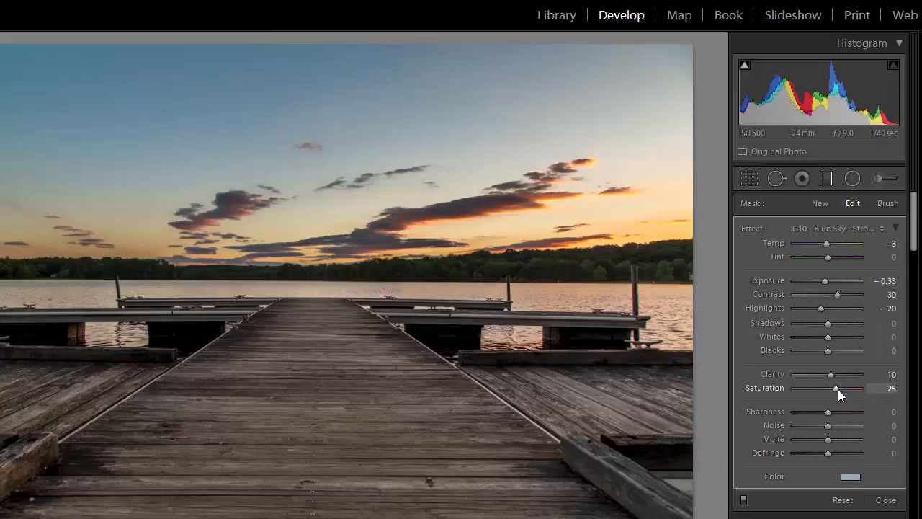
mouse_move(838, 389)
mouse_down()
mouse_move(851, 389)
mouse_move(833, 389)
mouse_up()
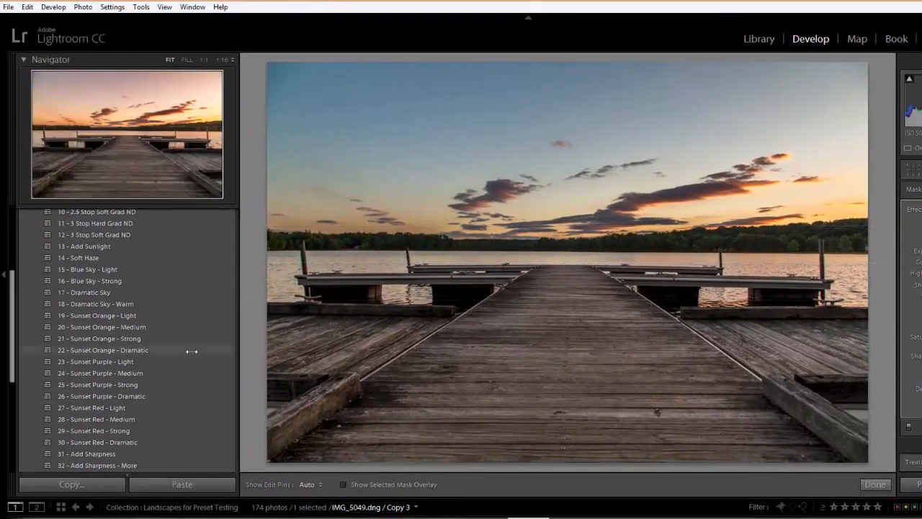
Step: Try the 17 - Dramatic Sky and 18 - Dramatic Sky - Warm presets, lowering the warm filter's temperature
click(172, 293)
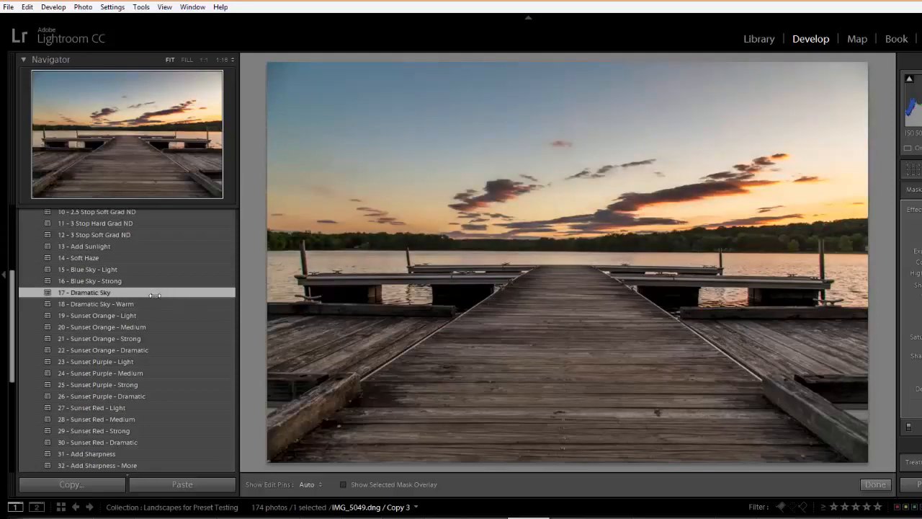
click(152, 303)
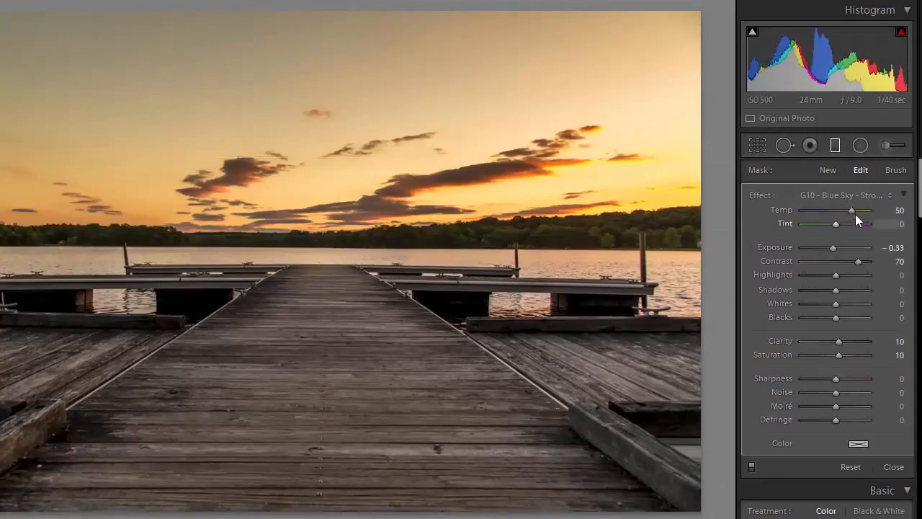
drag(852, 210, 844, 211)
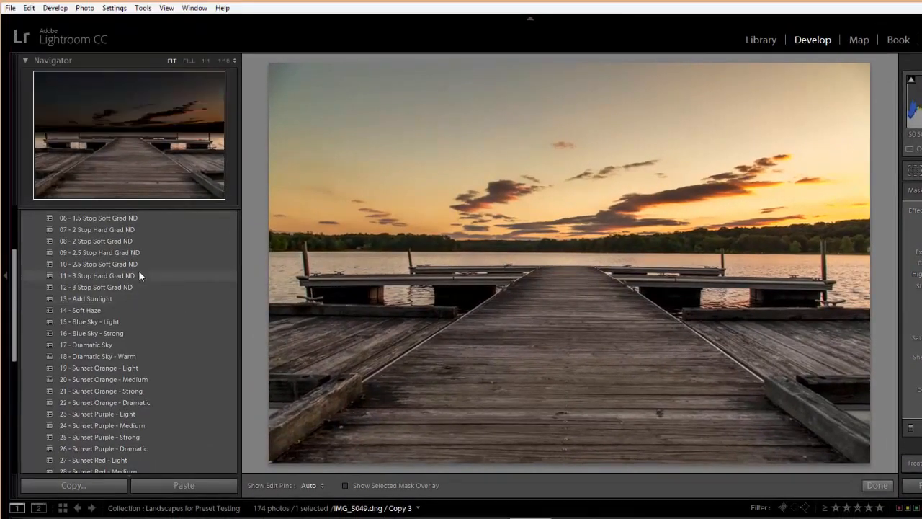
Step: Reset the graduated filter and try the Sunset Orange presets in order: Light, Medium, Strong and Dramatic
click(133, 252)
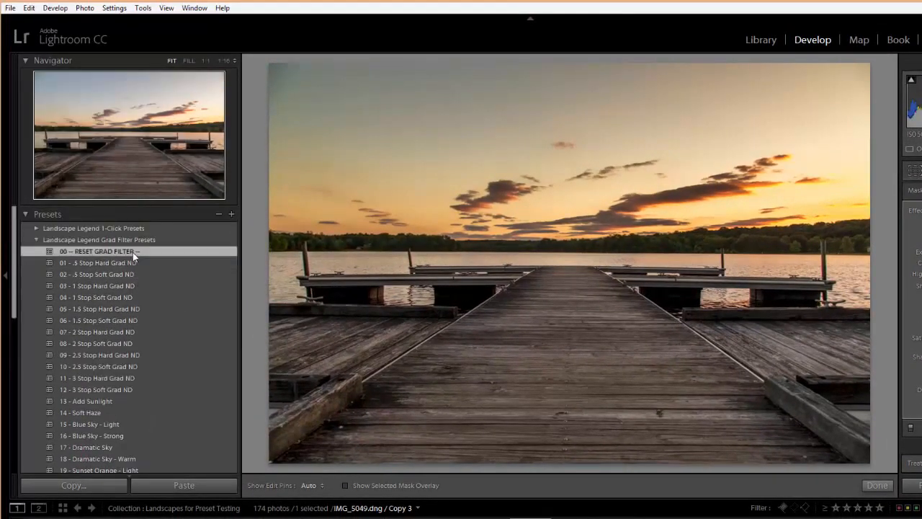
scroll(144, 295, down, 5)
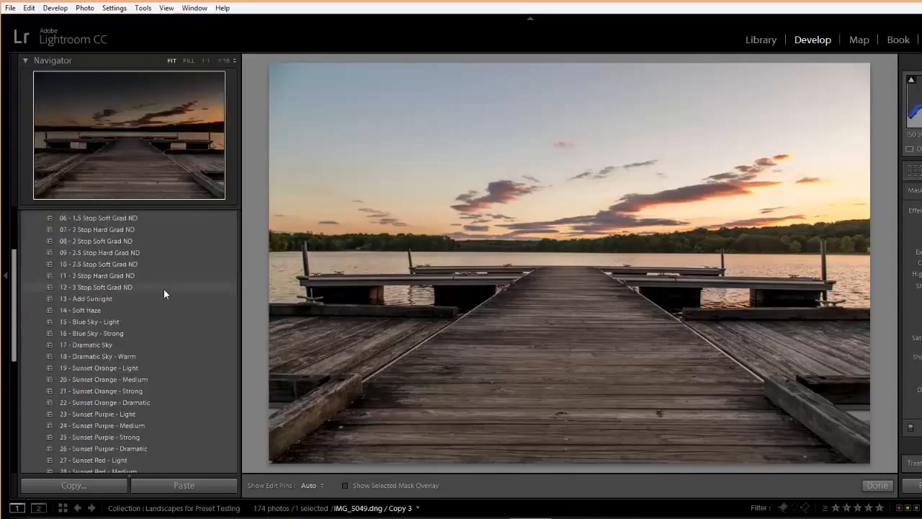
scroll(164, 288, down, 2)
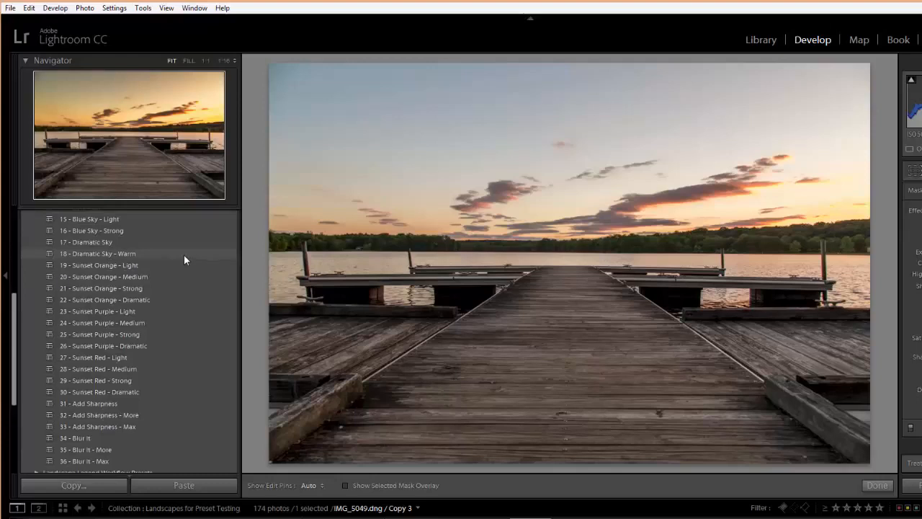
click(144, 265)
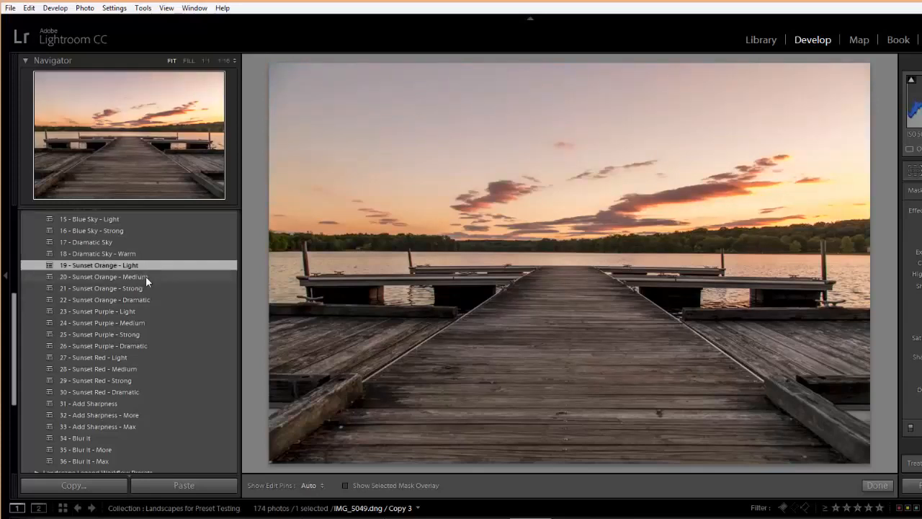
click(145, 276)
click(147, 289)
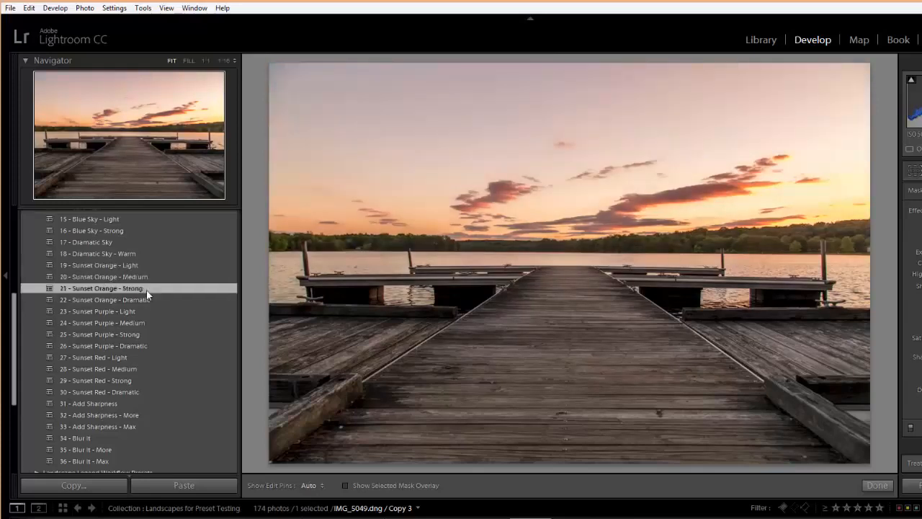
click(147, 297)
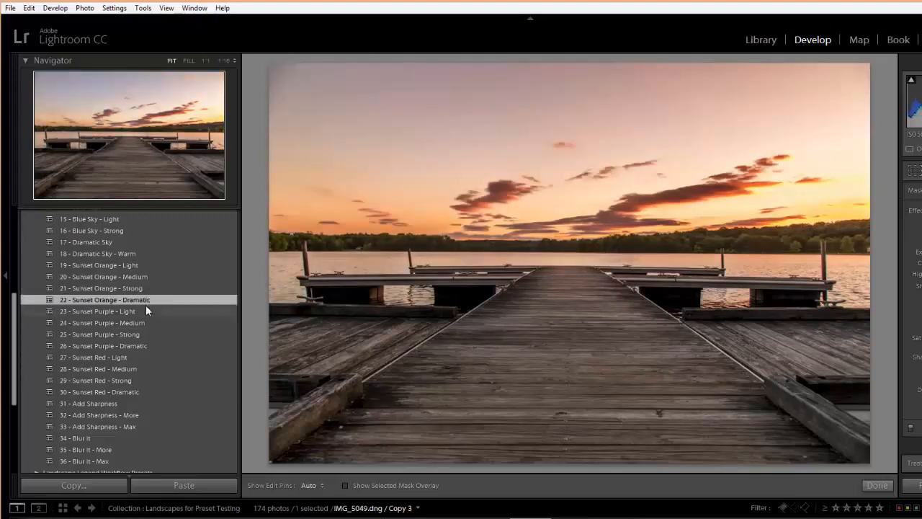
Step: Try the Sunset Purple presets Light, Medium and Strong, ending with 26 - Sunset Purple - Dramatic on the photo
click(147, 310)
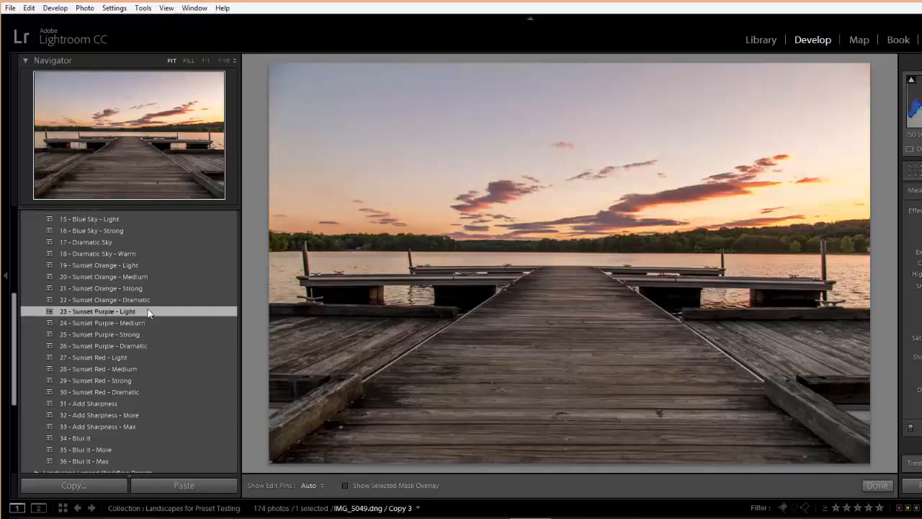
click(148, 321)
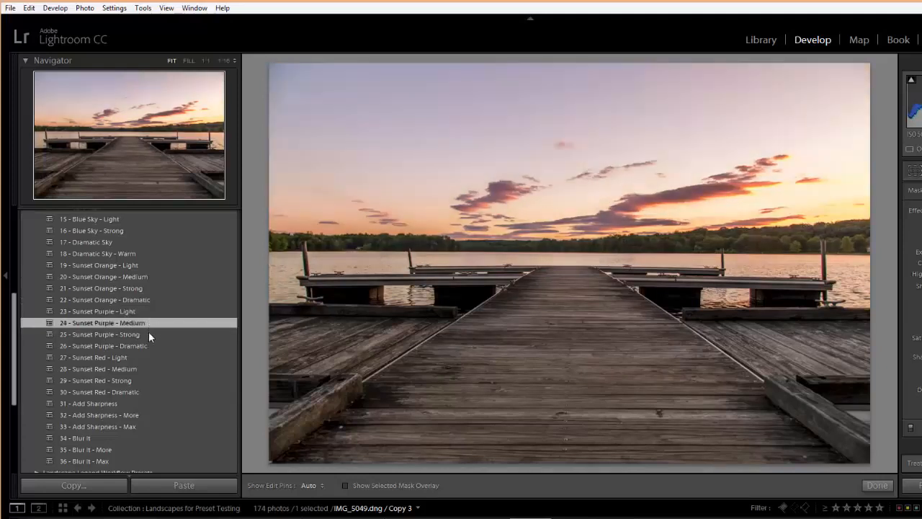
click(149, 333)
click(148, 344)
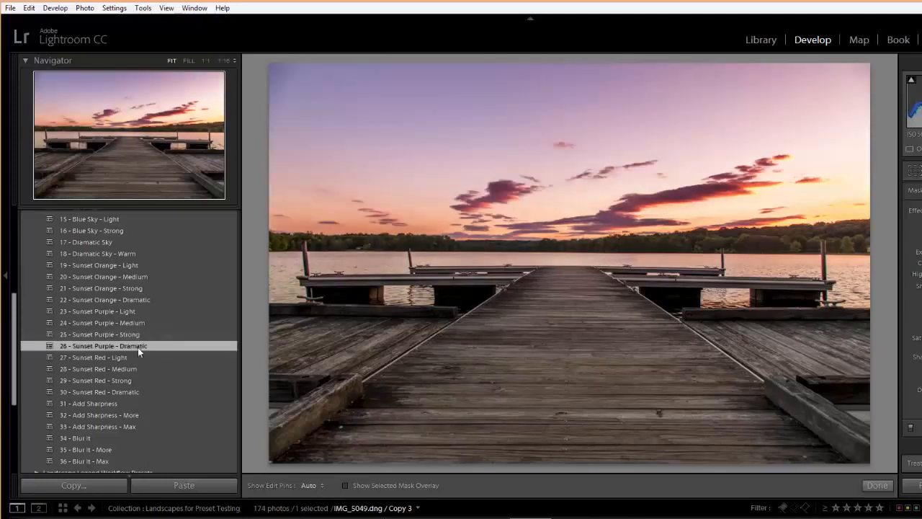
Step: Try the Sunset Red presets in order: 27 - Light, 28 - Medium, 29 - Strong and 30 - Dramatic
click(136, 357)
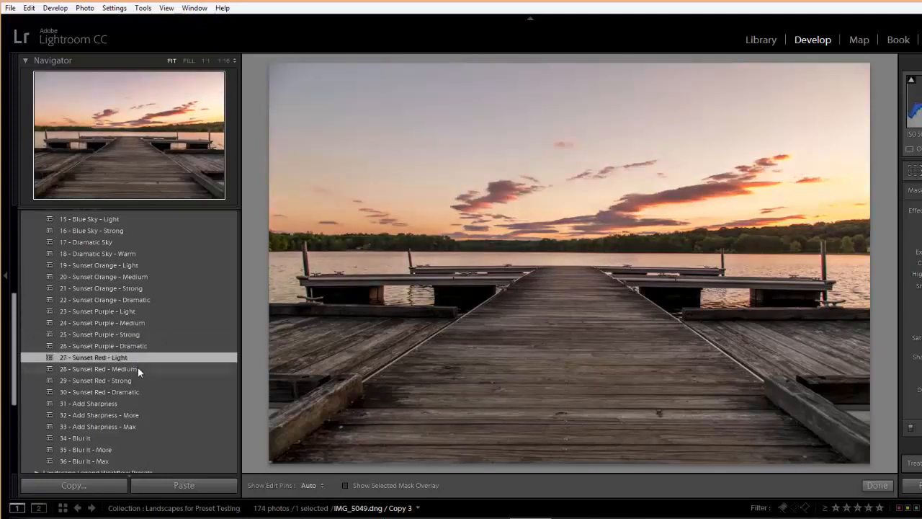
click(138, 366)
click(134, 380)
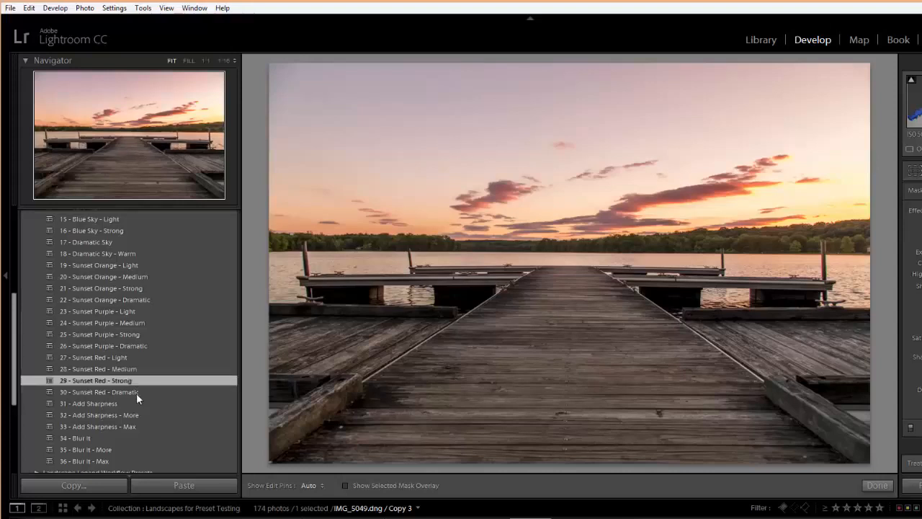
click(136, 393)
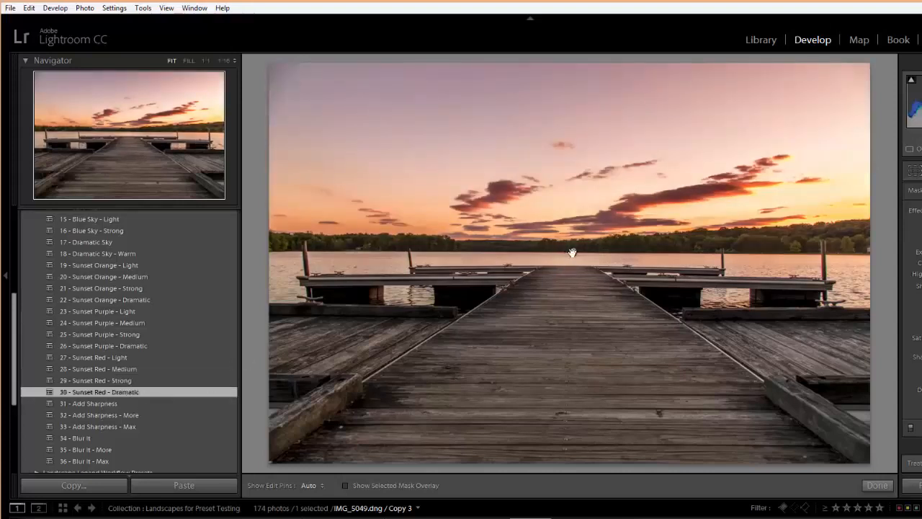
Step: Reposition the Sunset Red - Dramatic graduated filter so its centre line sits on the horizon
drag(572, 251, 568, 286)
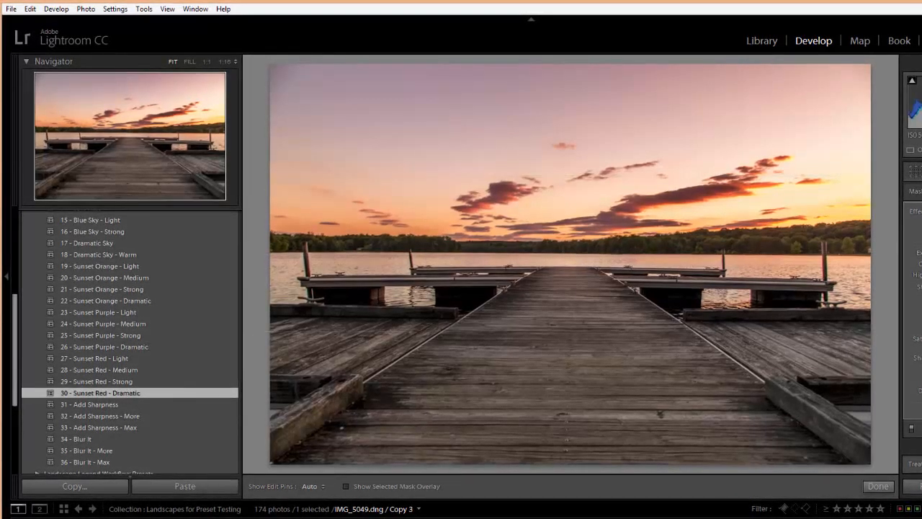
mouse_move(601, 257)
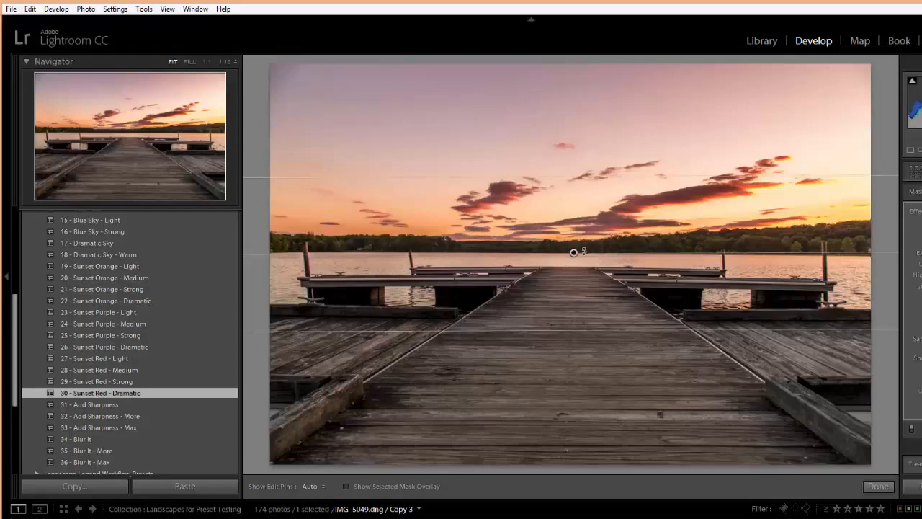
drag(575, 252, 573, 249)
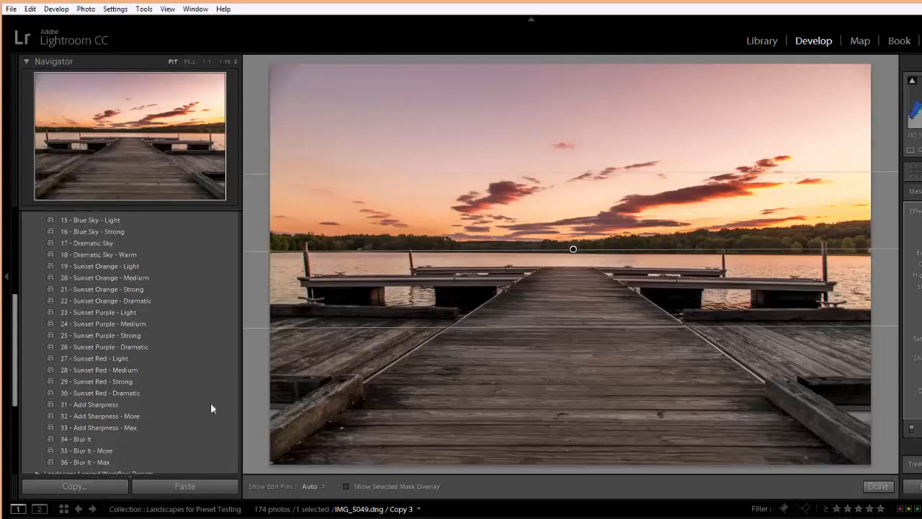
Step: Try the 31 - Add Sharpness preset and the 19 - Sunset Orange - Light preset on the photo
click(157, 405)
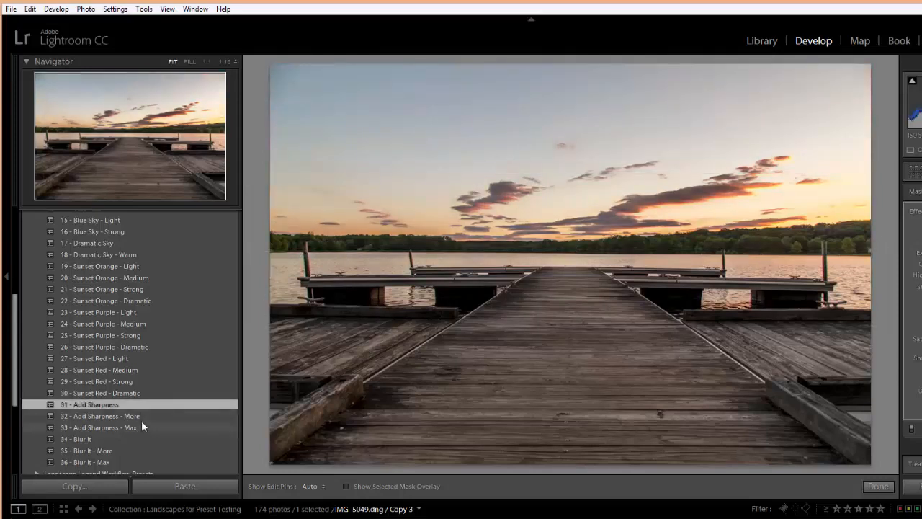
scroll(142, 418, down, 3)
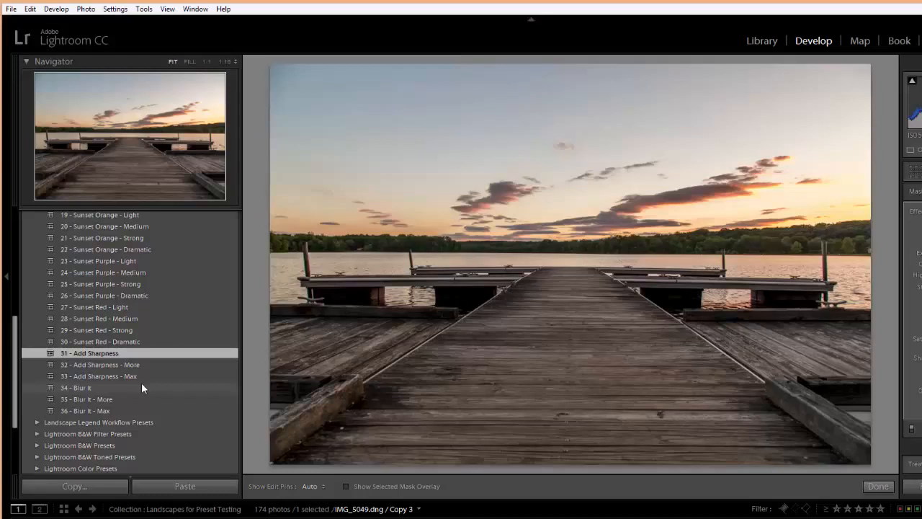
scroll(145, 390, up, 3)
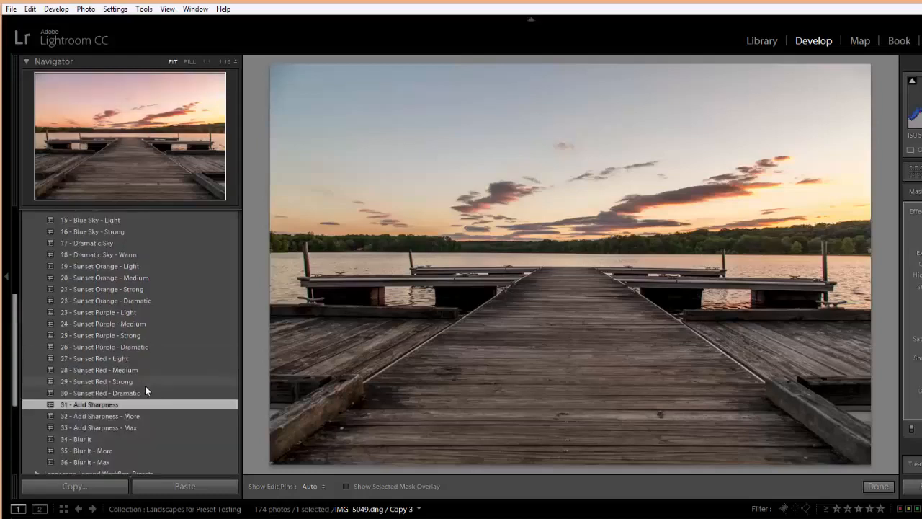
scroll(145, 390, up, 3)
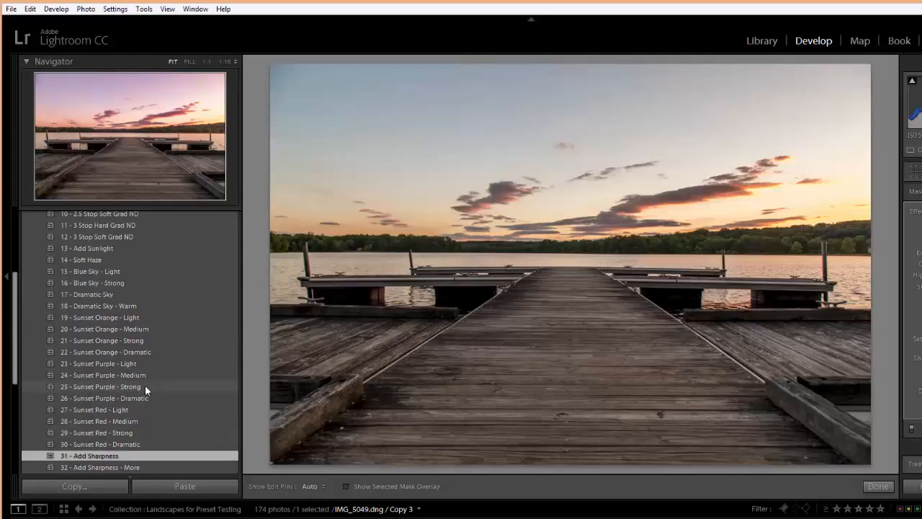
click(151, 317)
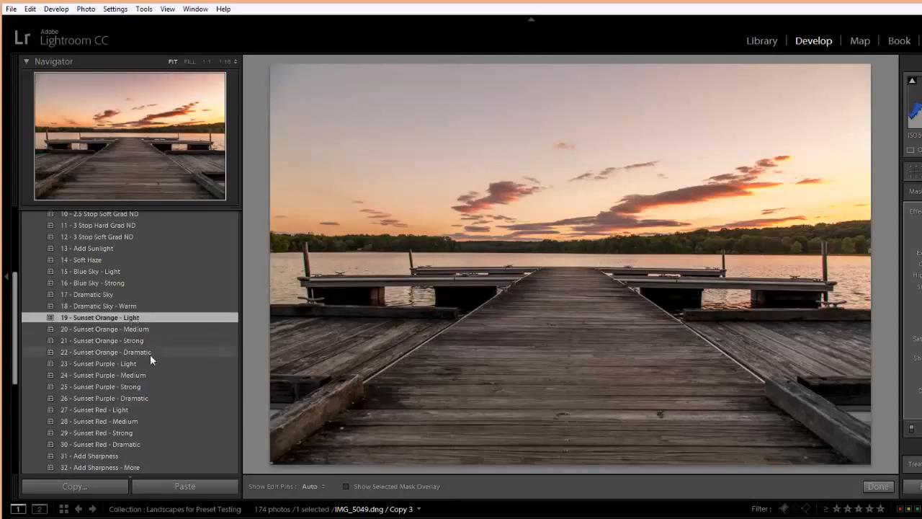
Step: Apply the 15 - Blue Sky - Light preset and raise its graduated filter to the horizon
scroll(150, 354, up, 2)
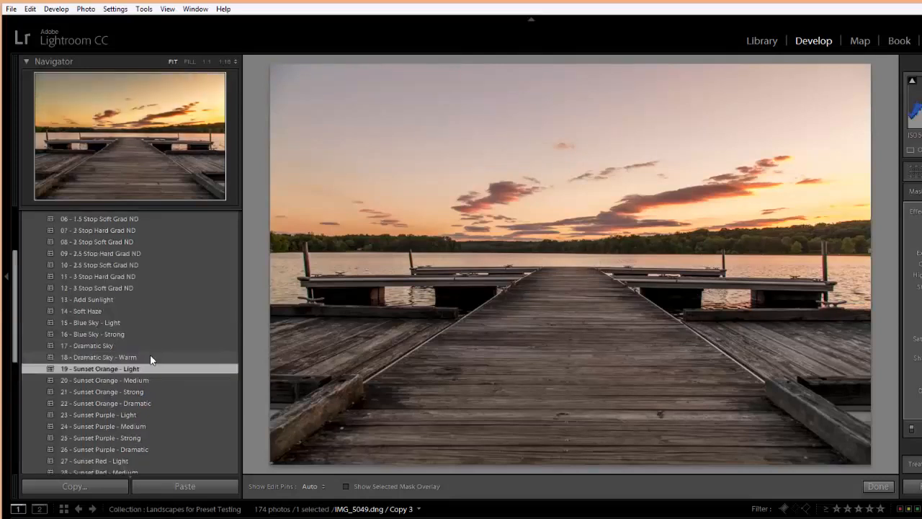
click(128, 323)
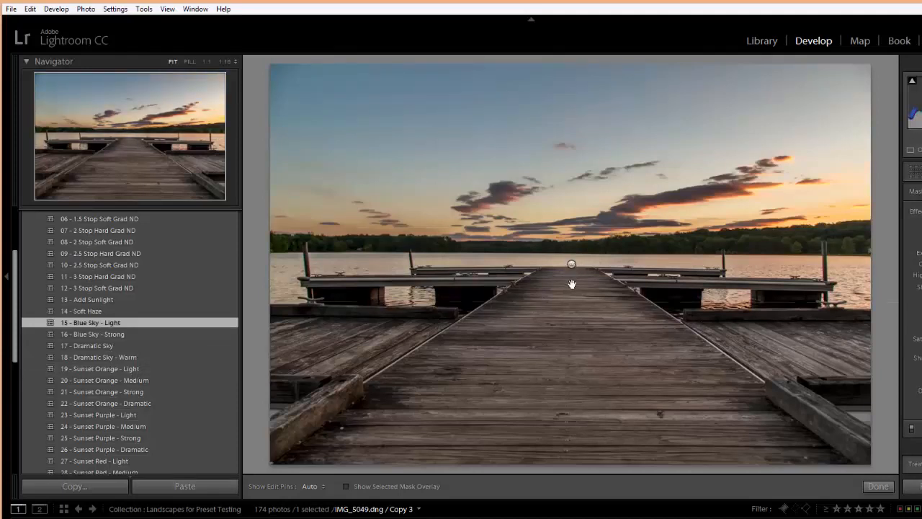
mouse_move(571, 284)
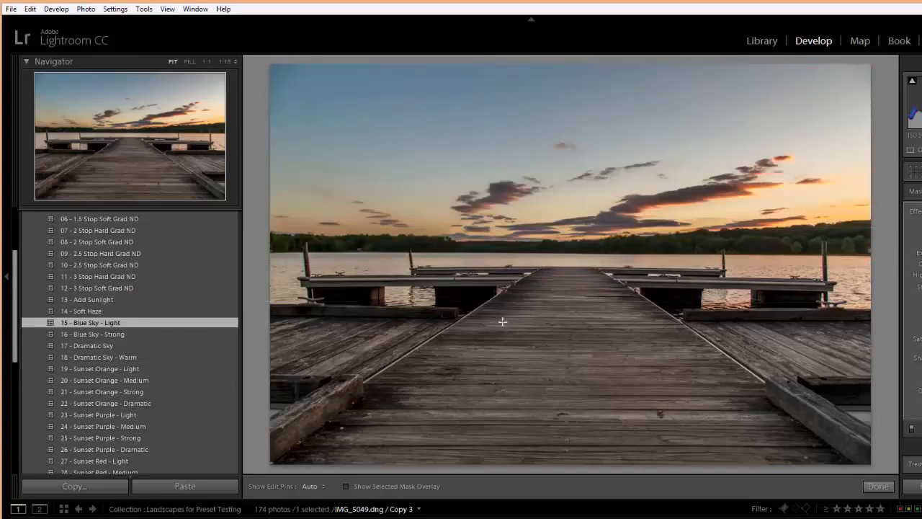
mouse_move(572, 265)
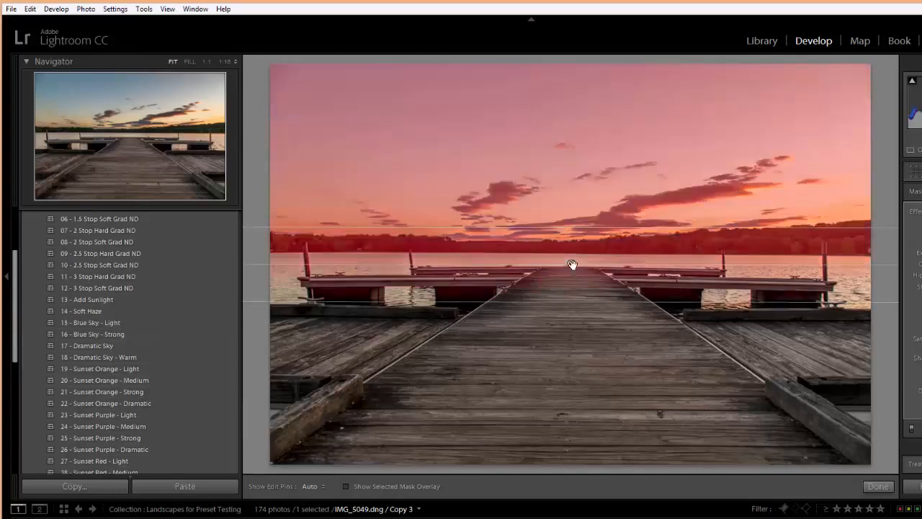
drag(572, 265, 570, 250)
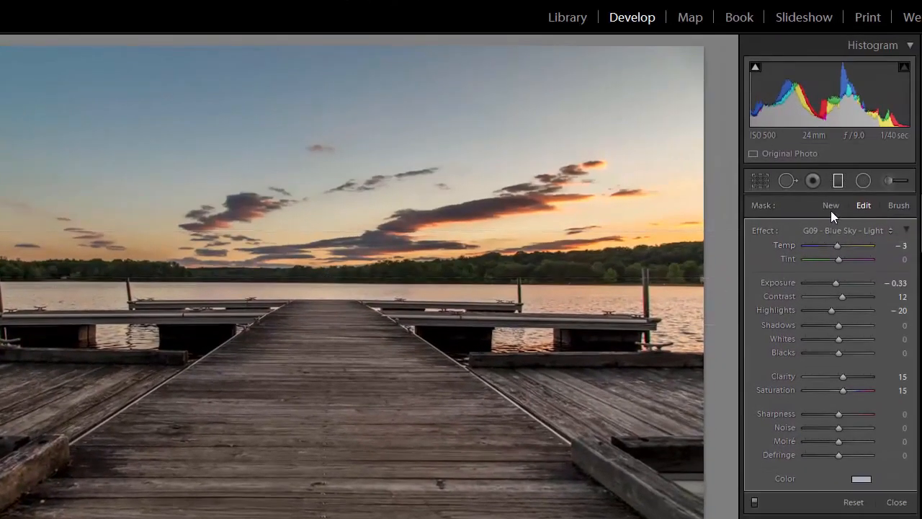
Step: Add a second graduated filter from the upper sky down past the horizon and set its effect to G17 - Sunset Purple - Light
click(832, 206)
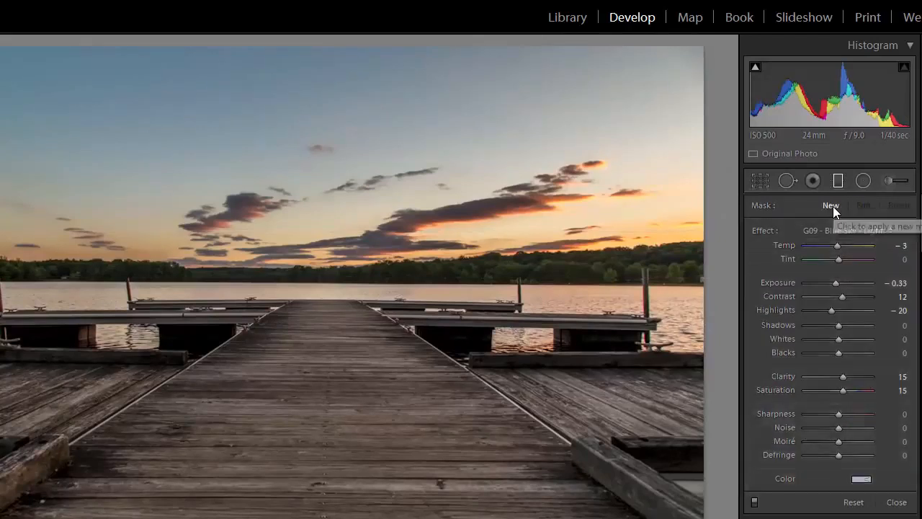
drag(399, 116, 400, 173)
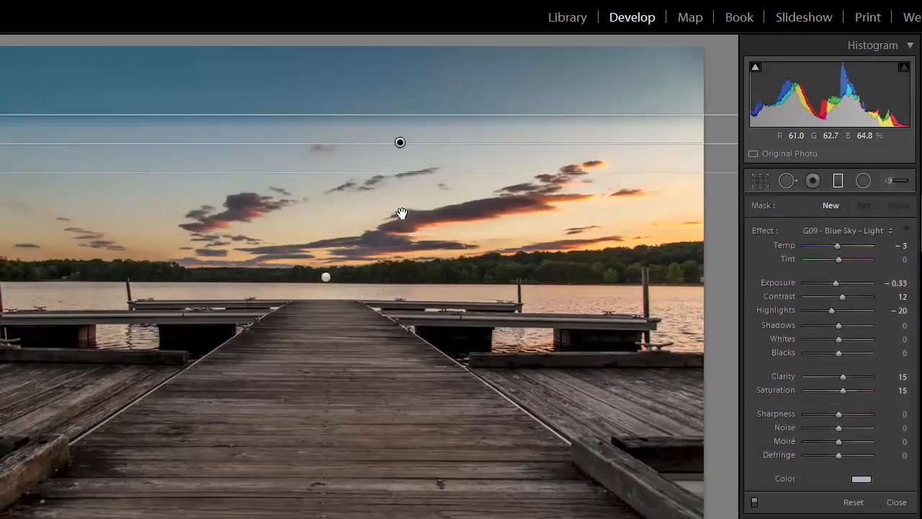
drag(401, 213, 430, 293)
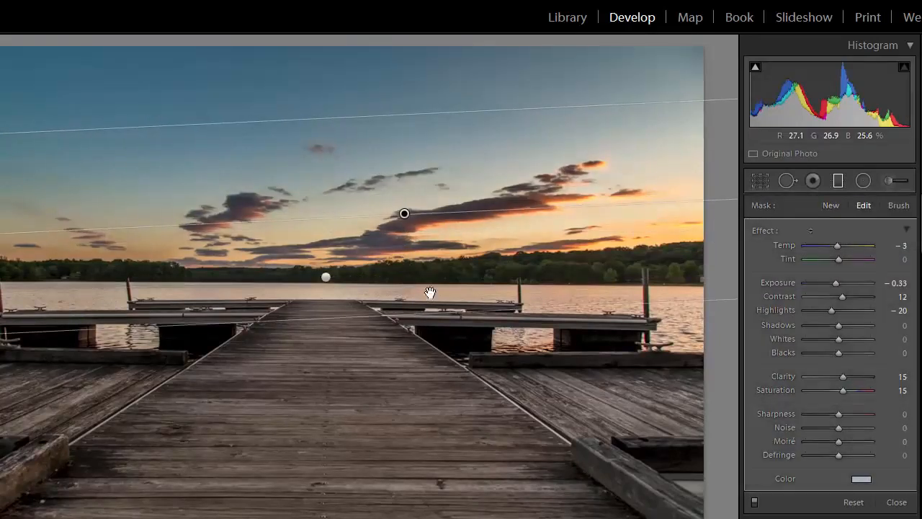
click(888, 232)
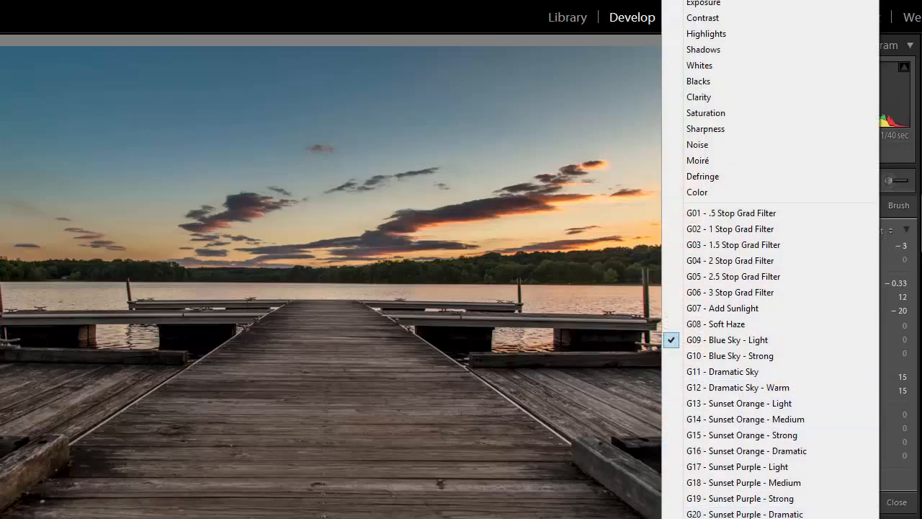
click(741, 472)
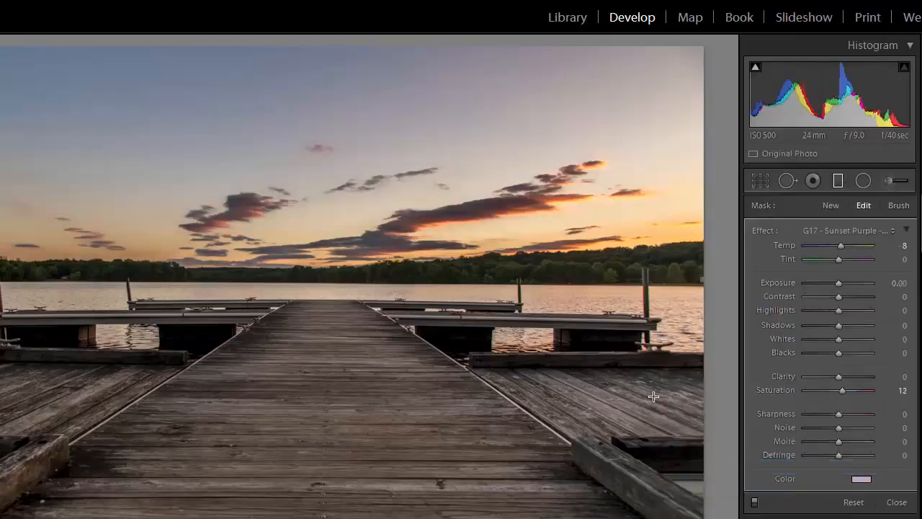
Step: Move and level the second graduated filter along the horizon, and change its effect to G18 - Sunset Purple - Medium
drag(405, 215, 354, 275)
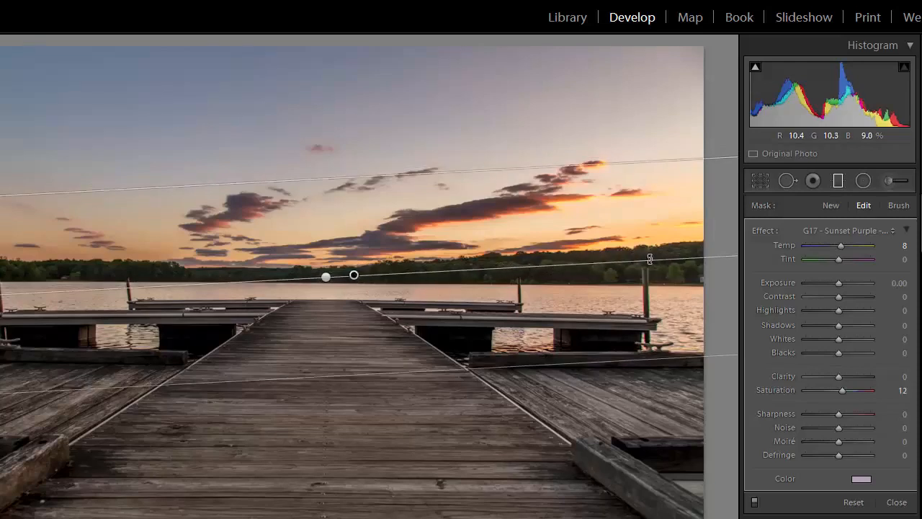
drag(649, 259, 649, 266)
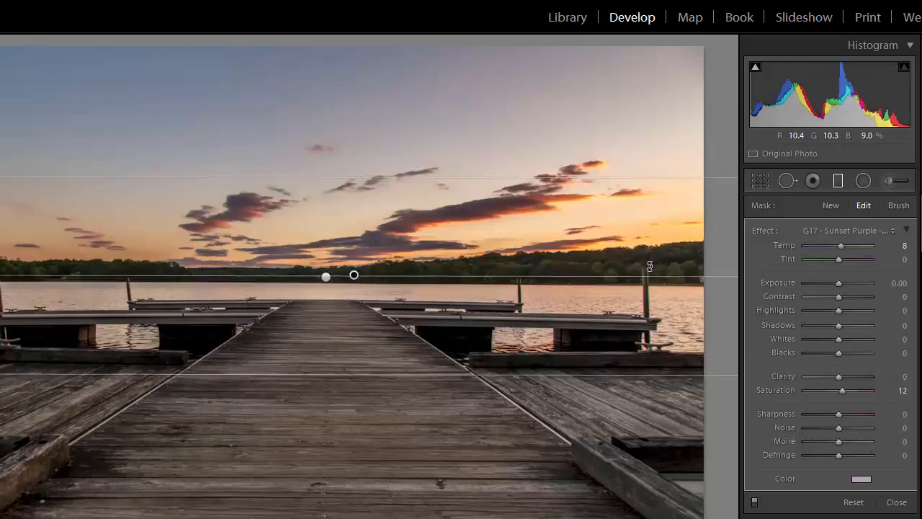
click(891, 231)
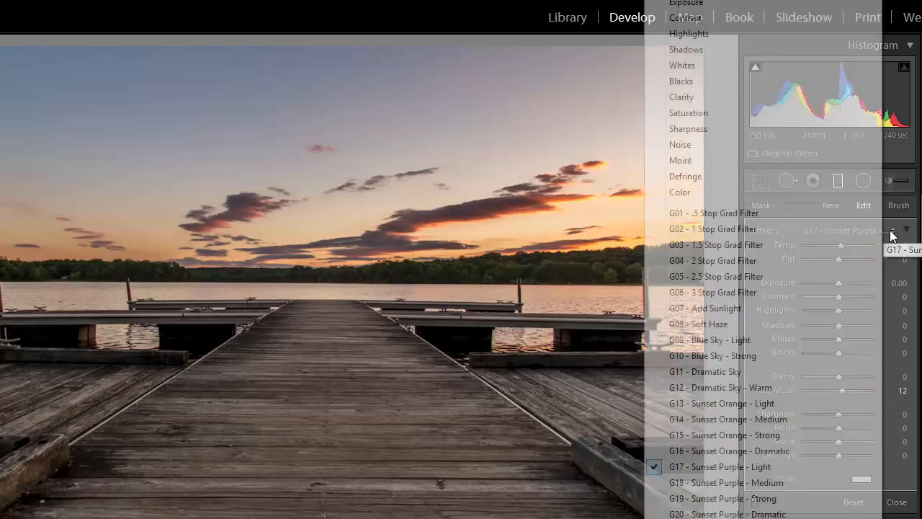
click(758, 483)
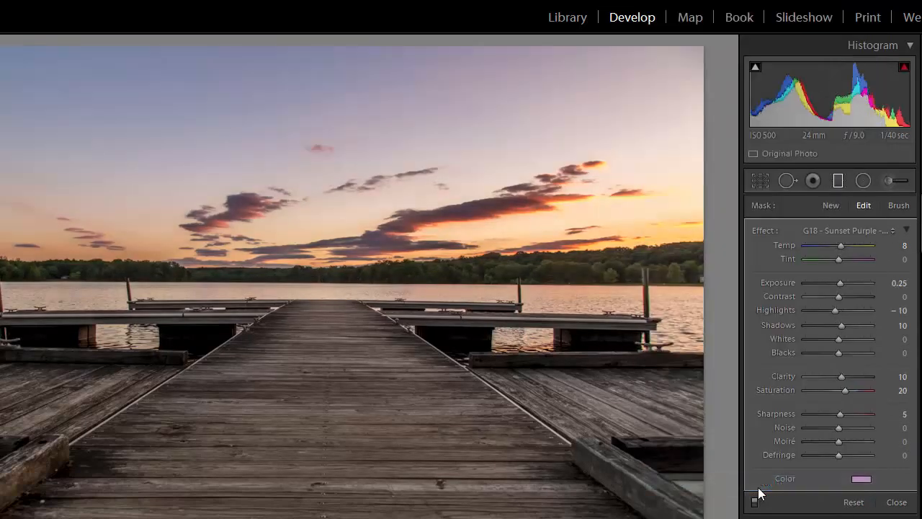